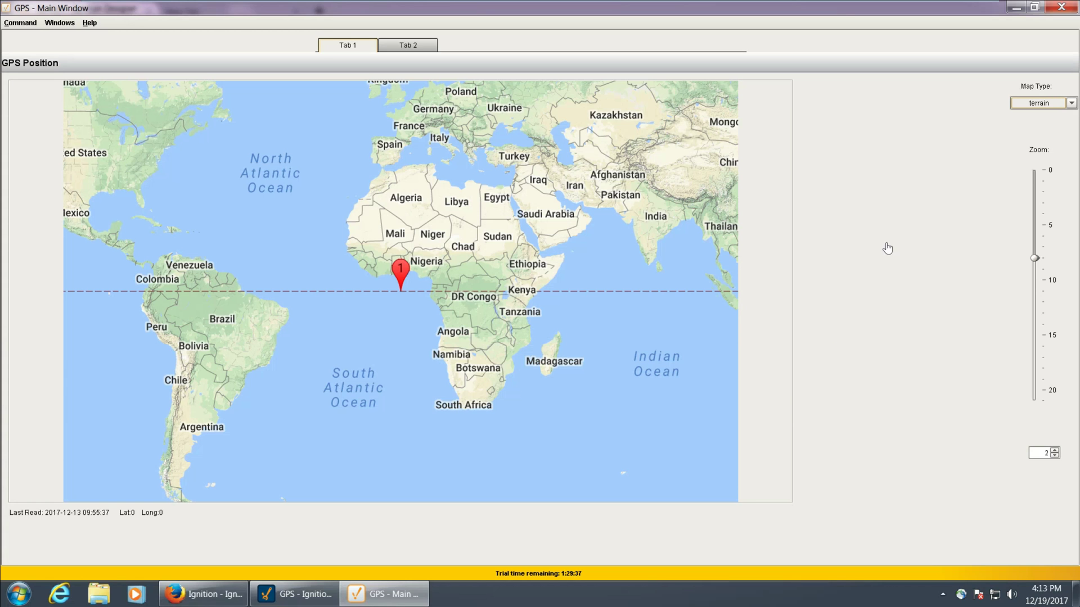
- Switch to Ignition Designer and examine the expression binding of the Map root container's mapurl property, leaving it as is
left_click(304, 594)
left_click(275, 458)
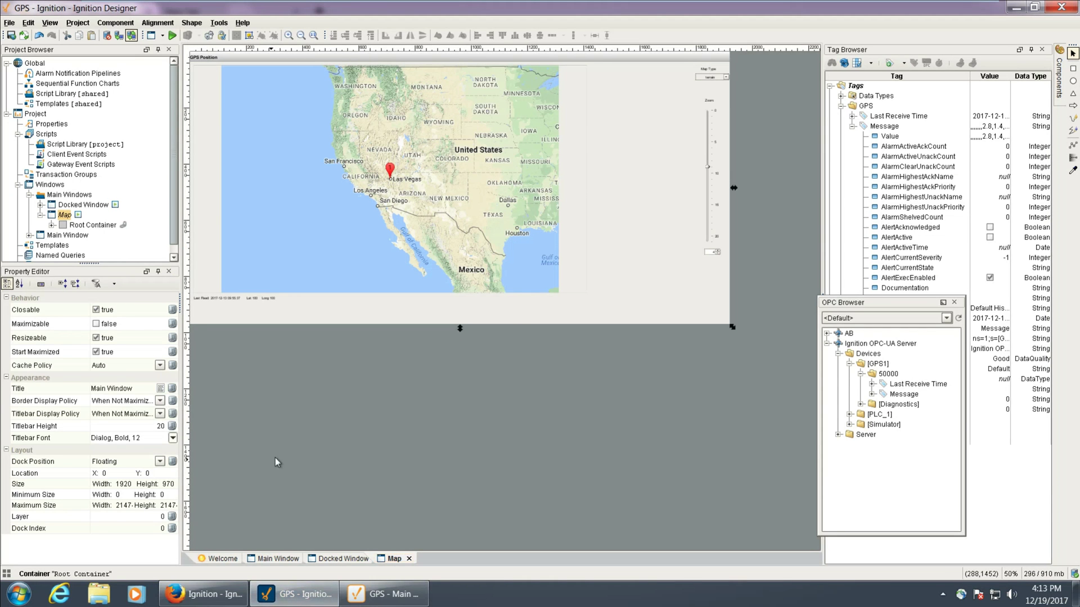
scroll(171, 503, "down", 1)
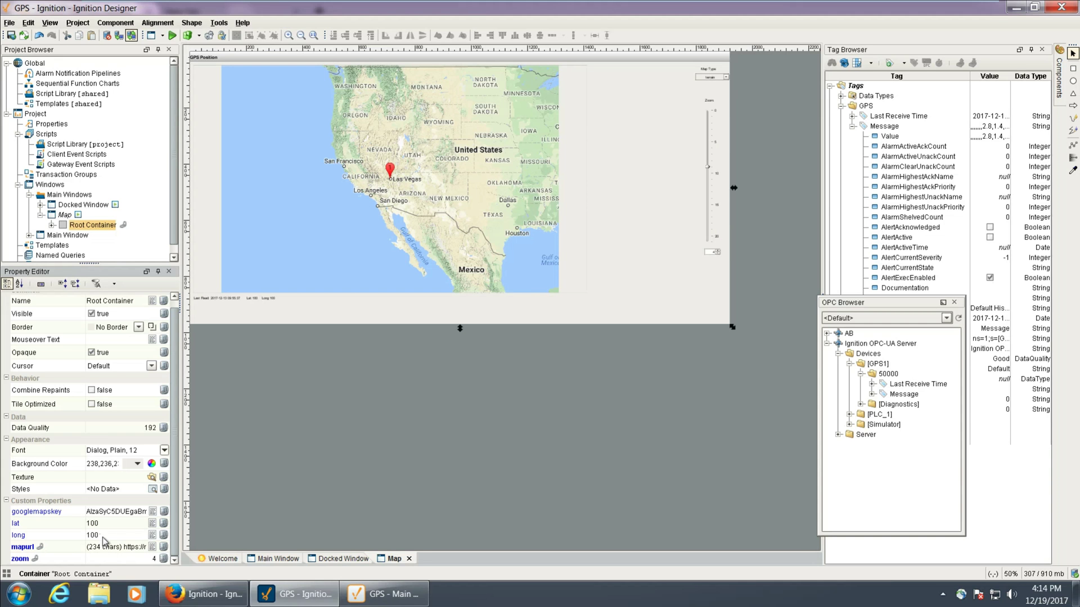
left_click(163, 547)
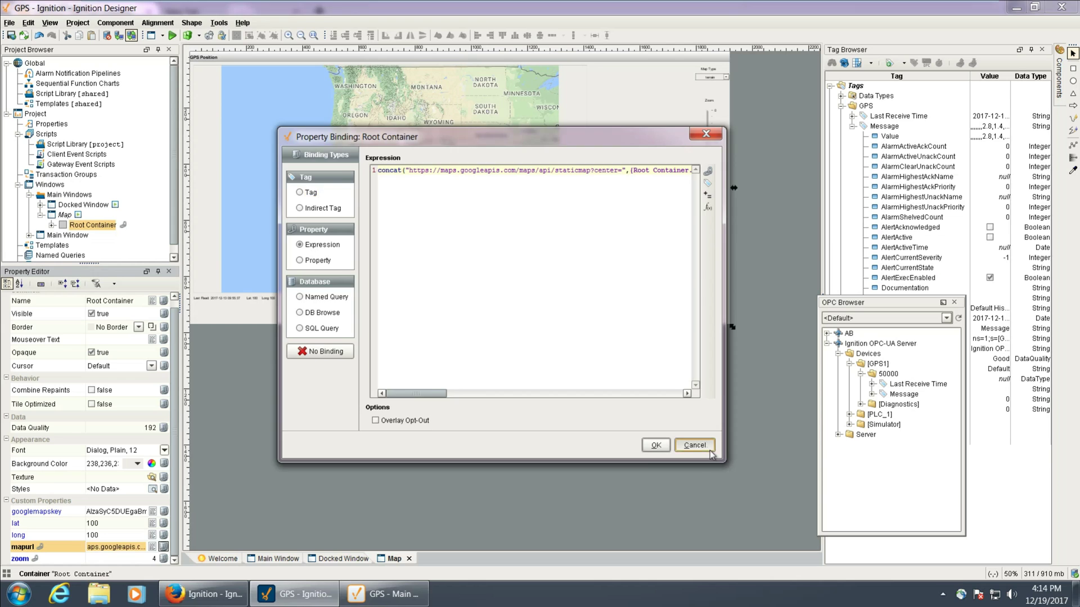
left_click(655, 445)
scroll(176, 504, "up", 1)
scroll(176, 504, "down", 1)
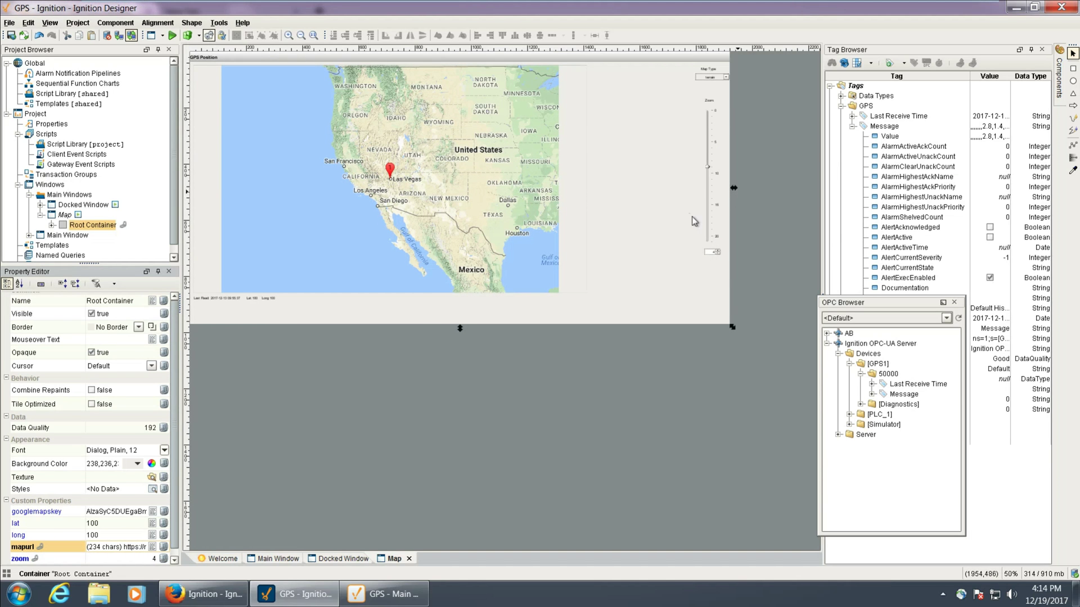
- Switch to the Ignition Gateway page in Firefox, open the GPS1 device for editing and review its port and address
left_click(239, 587)
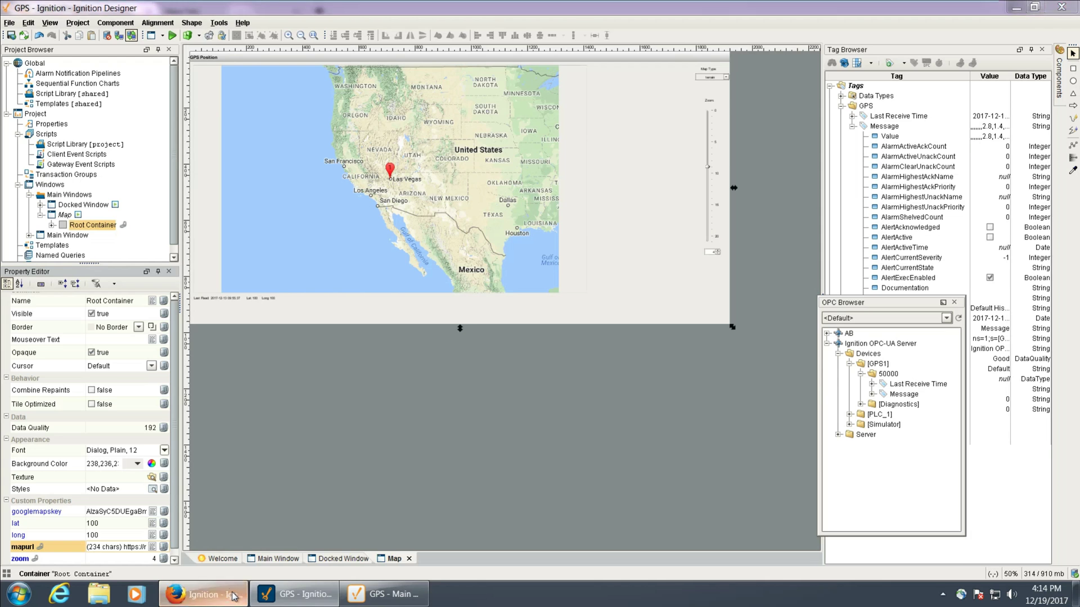
scroll(315, 346, "down", 3)
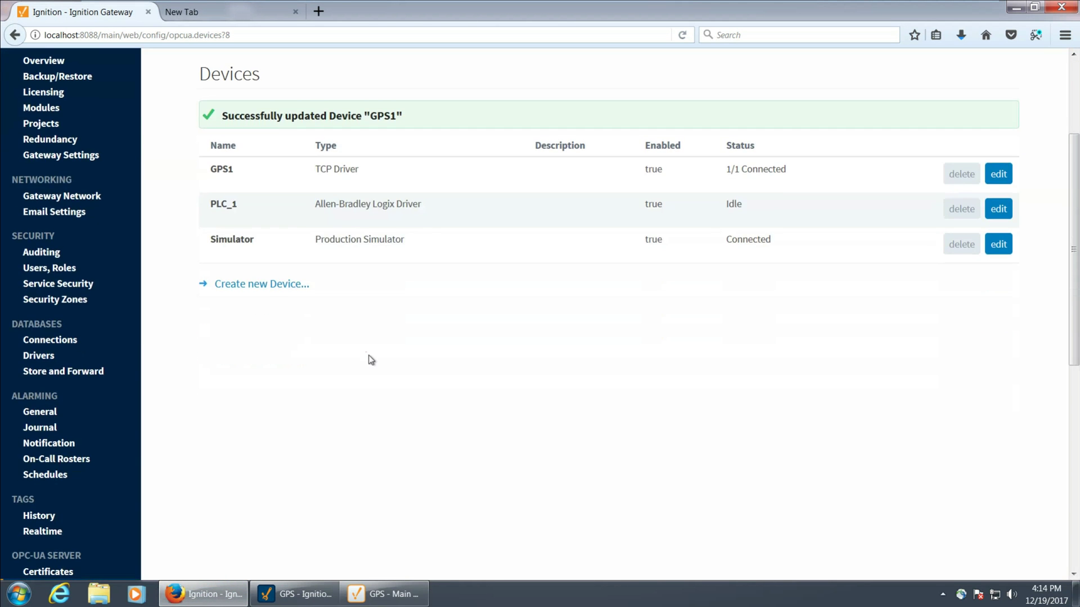
scroll(368, 359, "up", 3)
left_click_drag(309, 335, 356, 326)
left_click(368, 333)
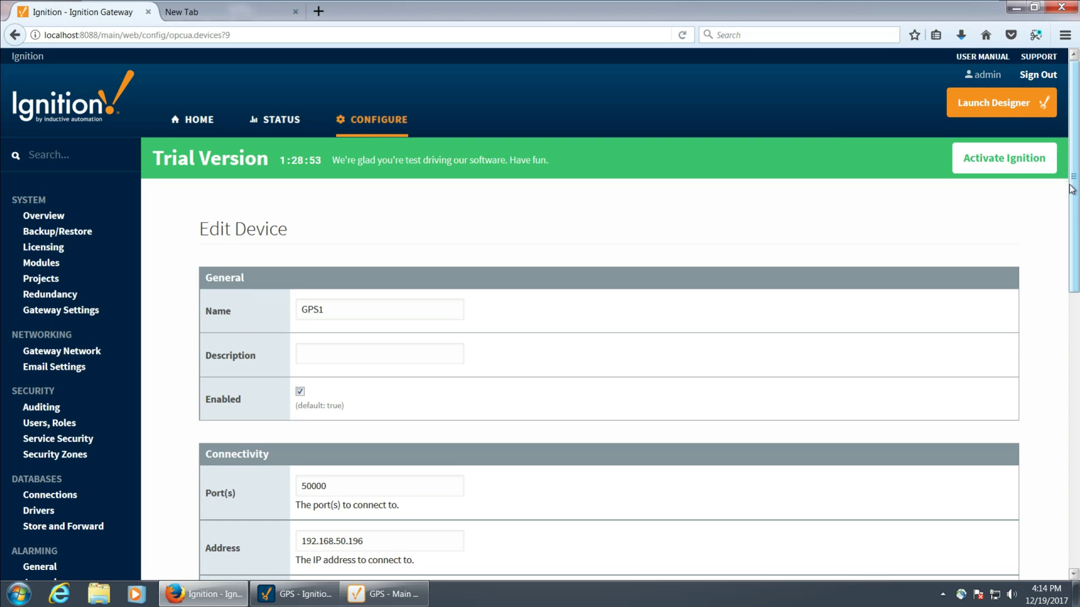
scroll(1063, 280, "down", 4)
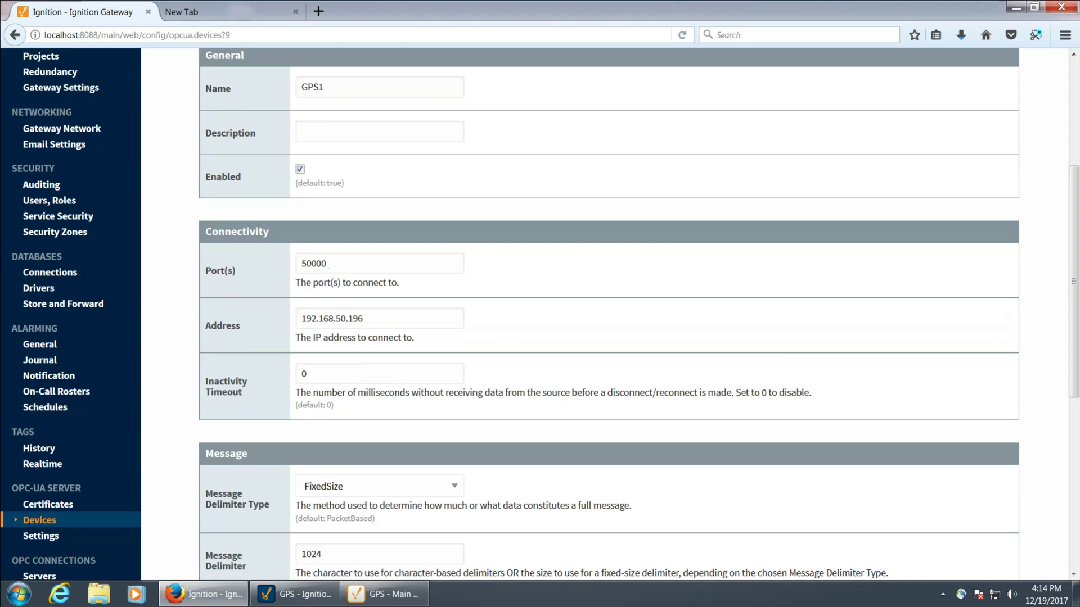
left_click(400, 264)
left_click(394, 318)
scroll(1078, 253, "down", 5)
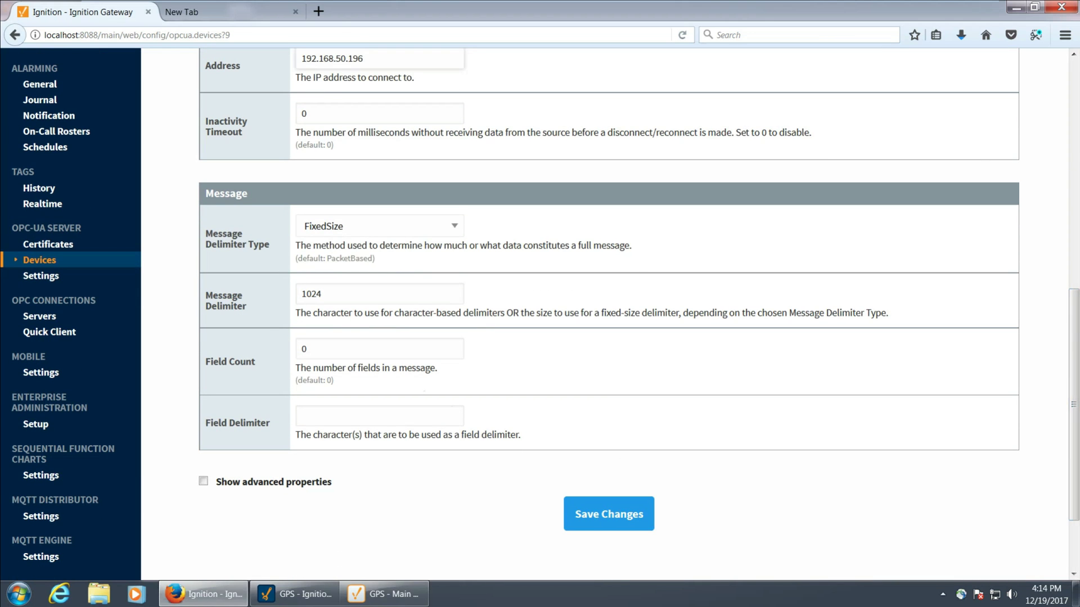
- Review the message delimiter type options and the message delimiter size, keeping FixedSize and 1024
left_click(380, 232)
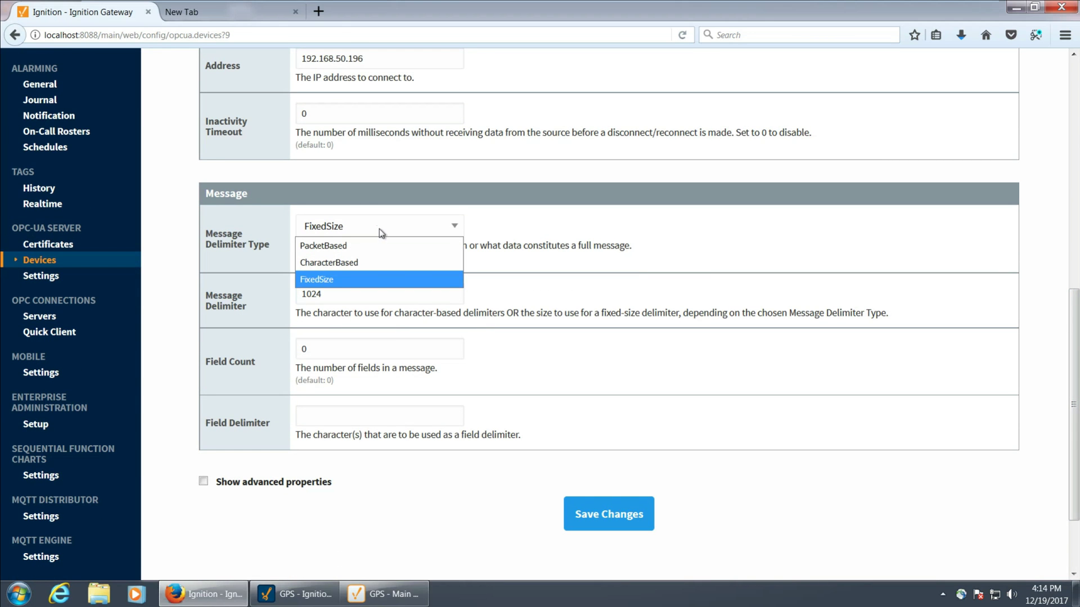
left_click(381, 230)
left_click(387, 226)
left_click(406, 232)
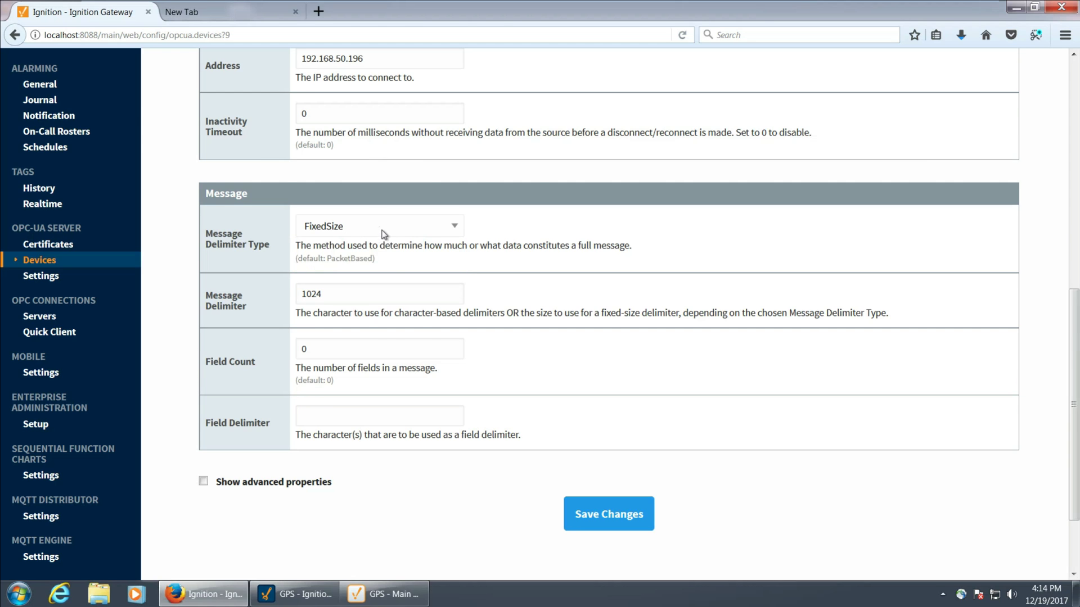
left_click(383, 231)
left_click(403, 226)
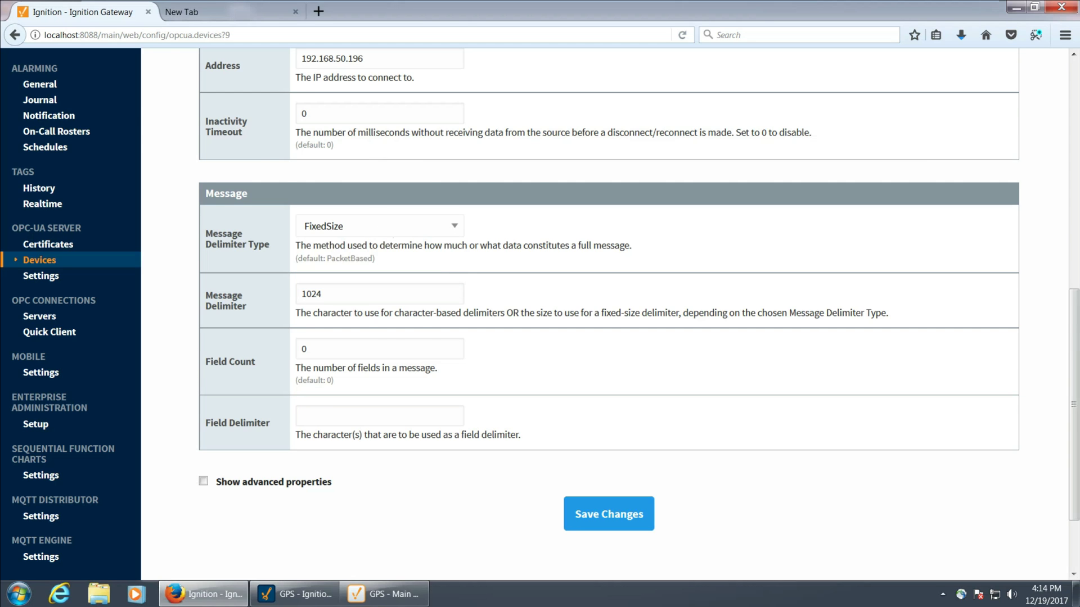
left_click(382, 226)
left_click(382, 226)
left_click(358, 234)
left_click(371, 228)
left_click(374, 292)
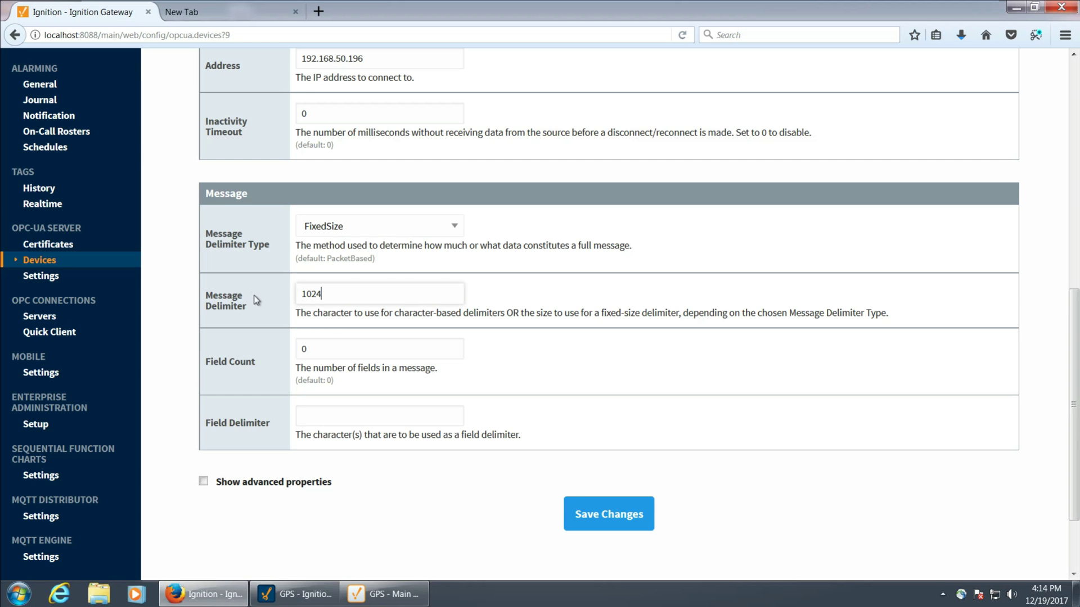
- Save the GPS1 device settings and check the device's connection status
left_click(612, 513)
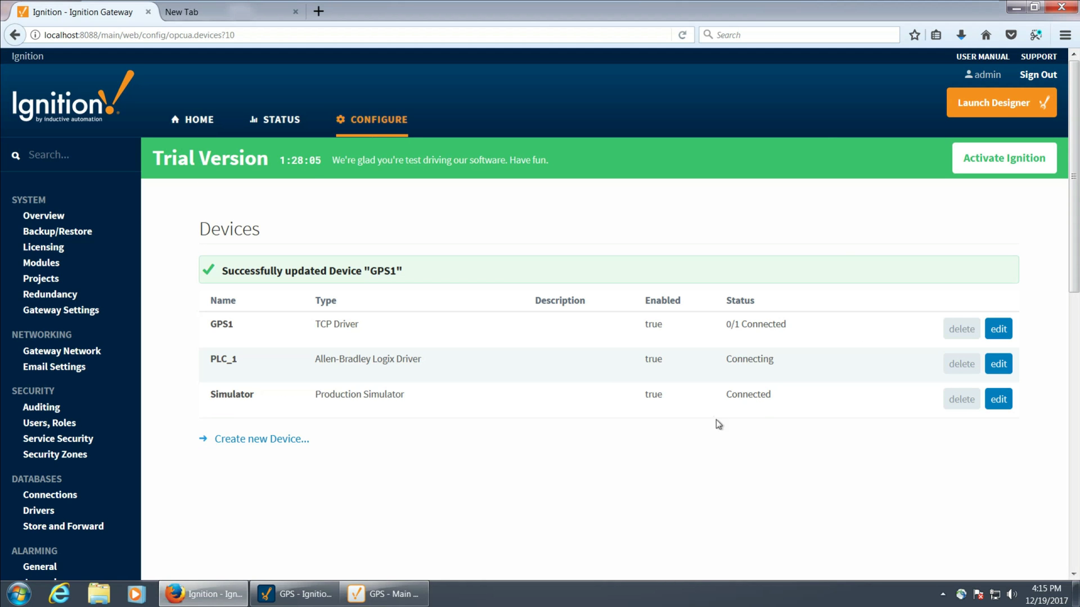
left_click_drag(726, 325, 785, 324)
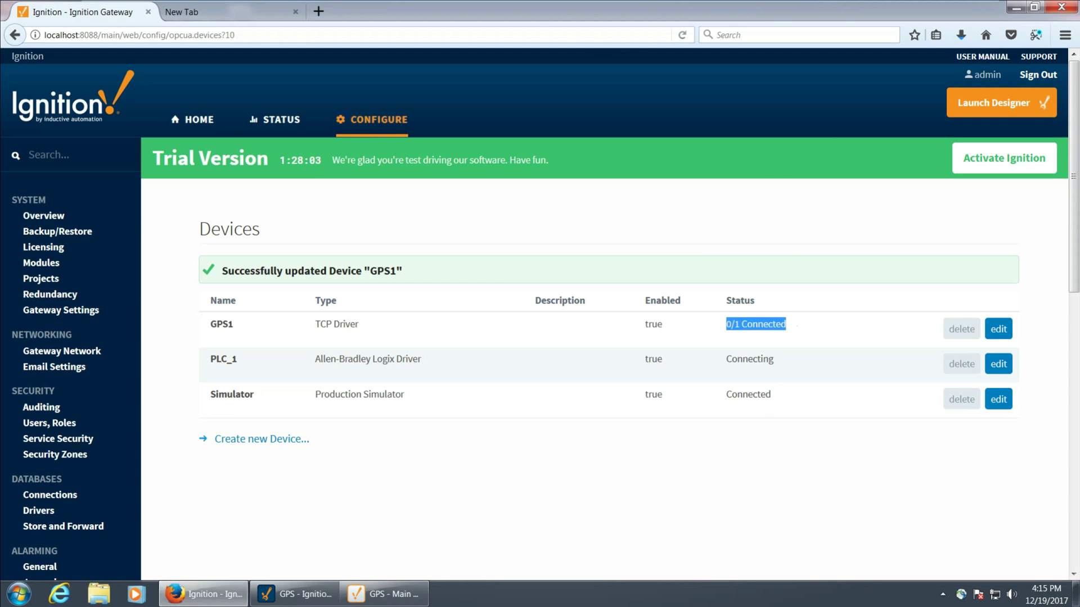
- Minimize the virtual machine, open the Share GPS app on the mirrored phone and name a new connection "gps"
mouse_move(647, 6)
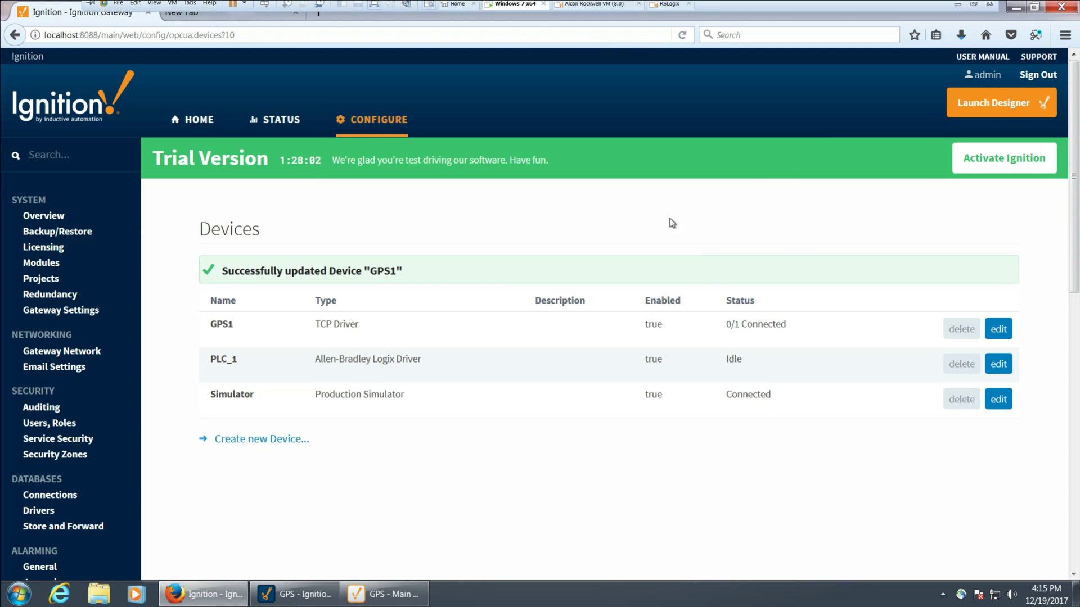
left_click(958, 9)
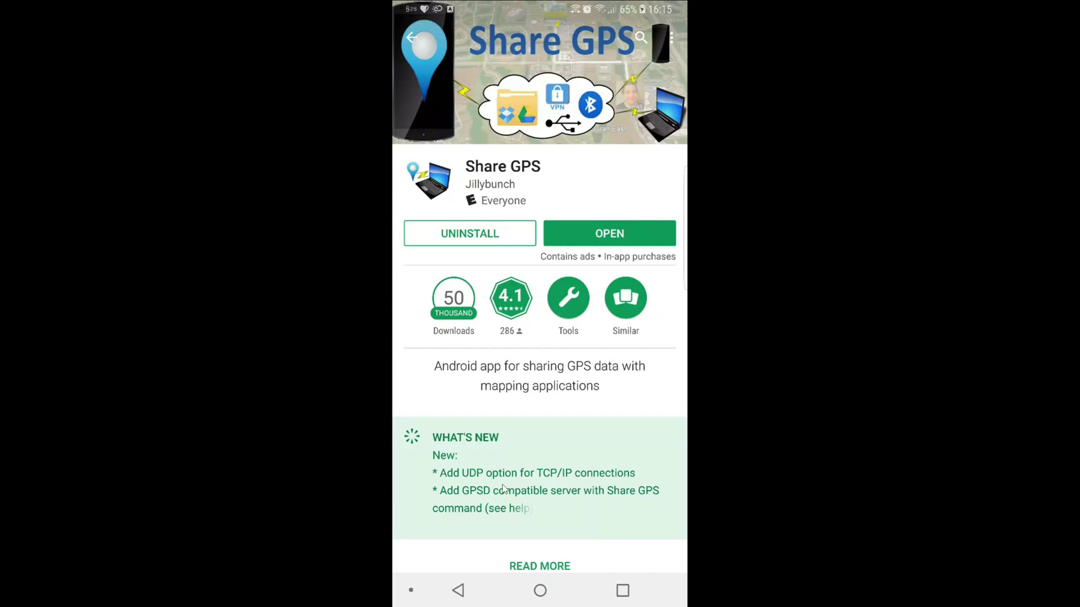
left_click(592, 248)
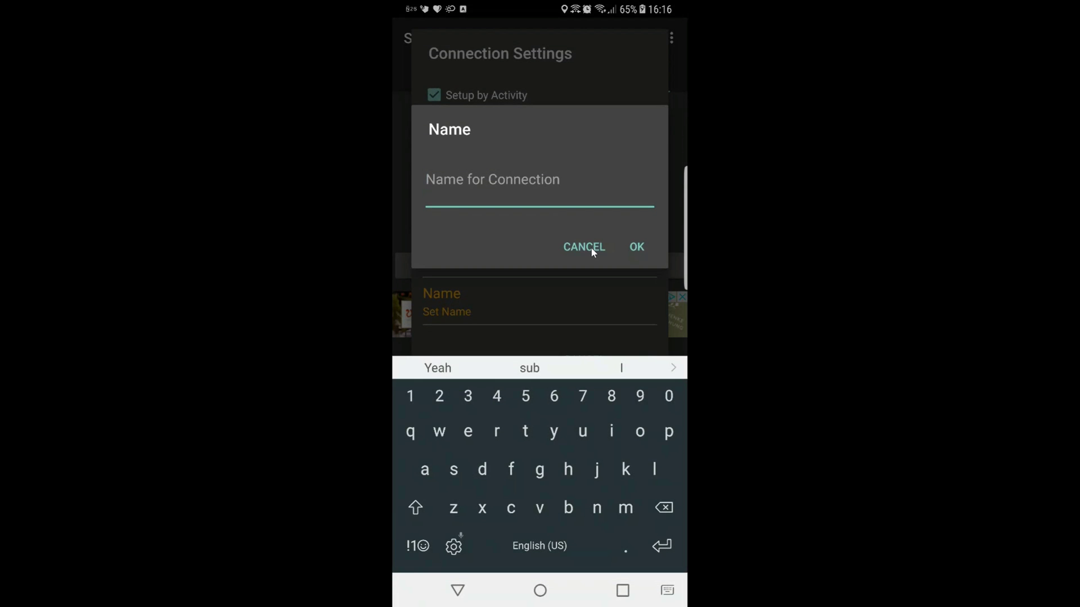
type("gps")
key("Return")
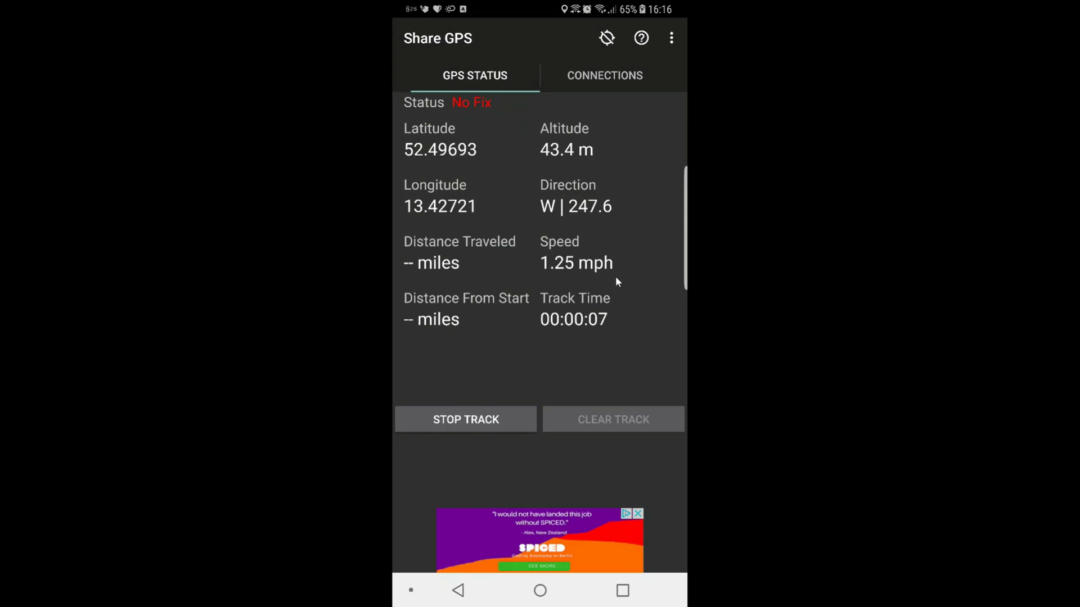
- Return to Ignition Designer in the Windows 7 virtual machine, refresh the OPC Browser and expand Devices, [GPS1] and 50000
mouse_move(673, 2)
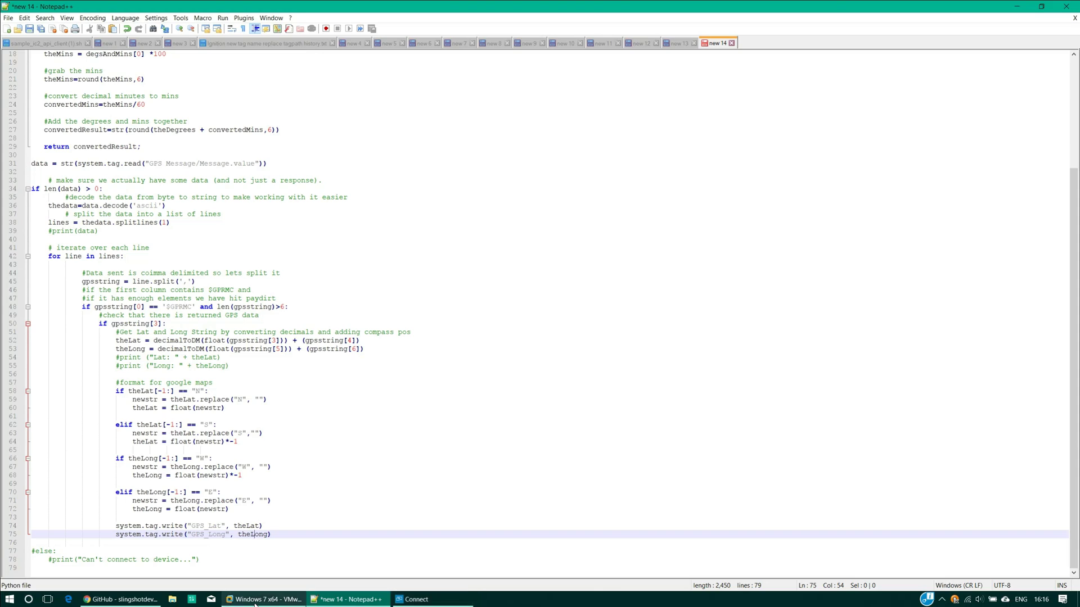
left_click(264, 596)
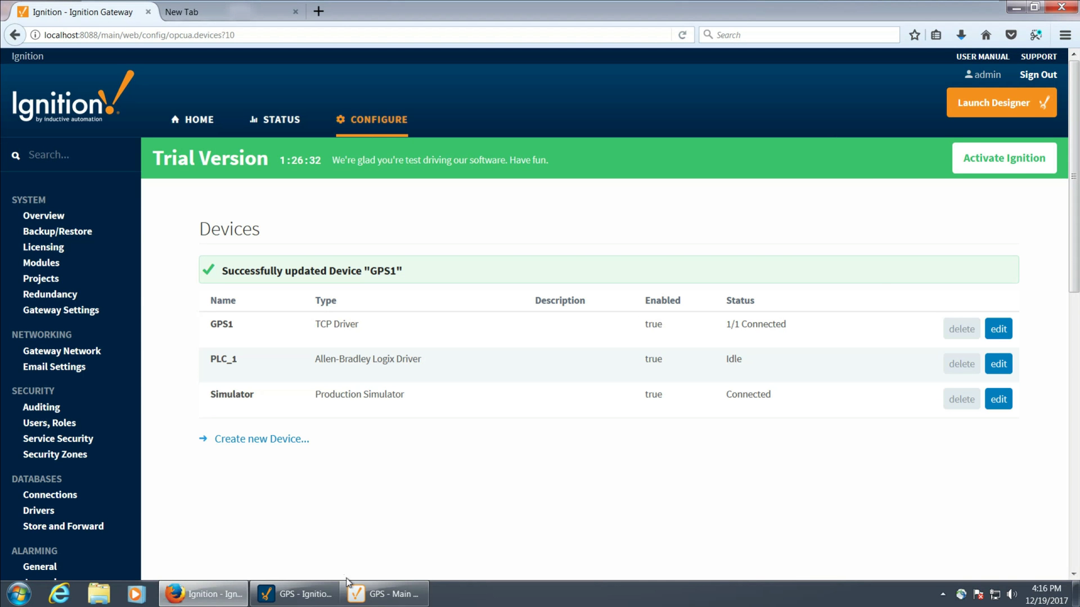
left_click(318, 599)
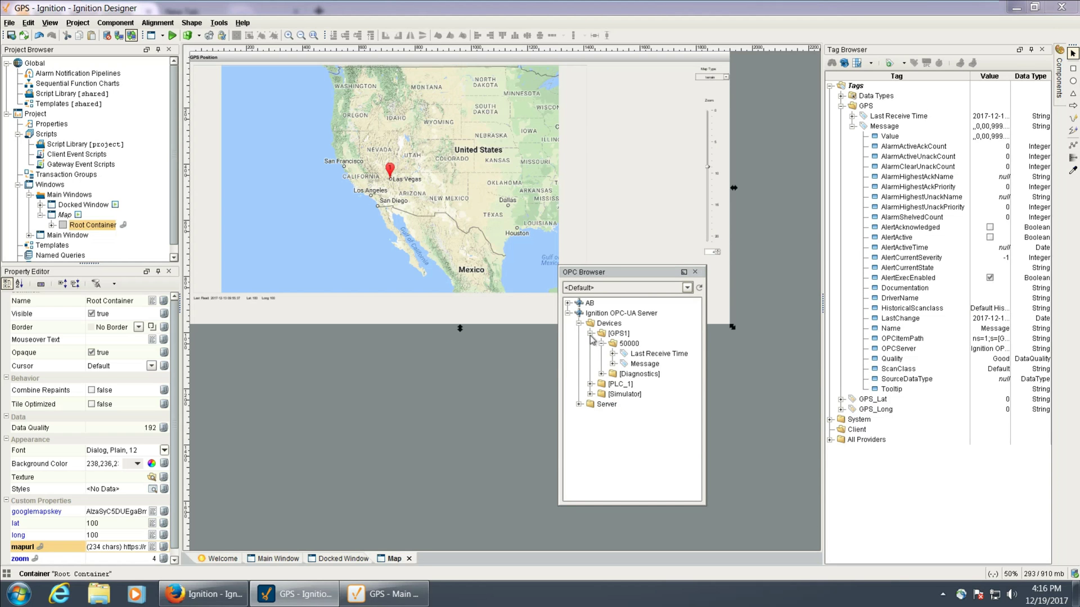
left_click(699, 288)
double_click(576, 312)
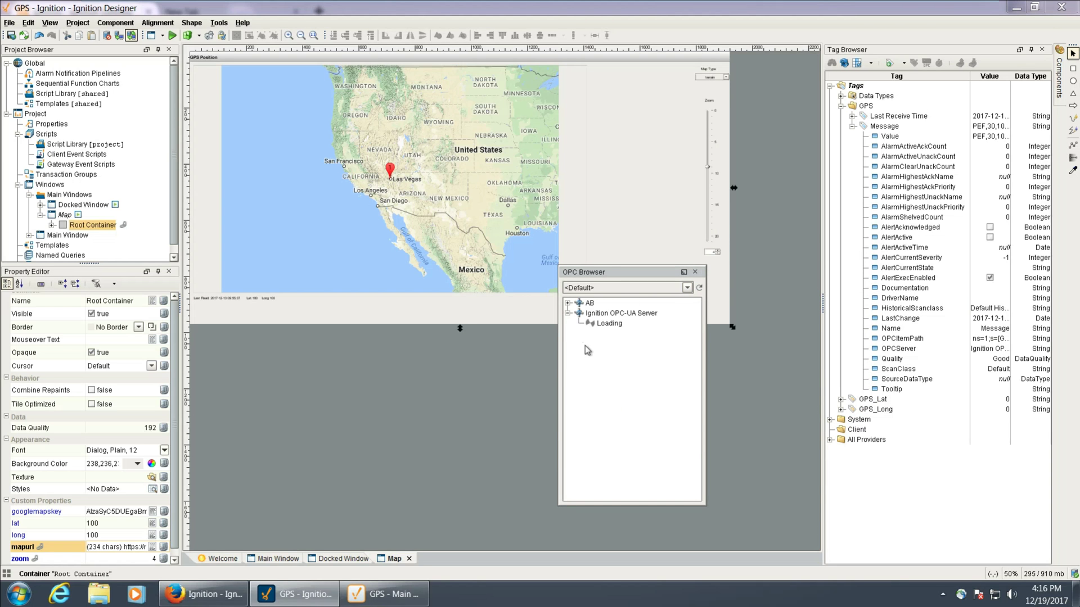
left_click(579, 324)
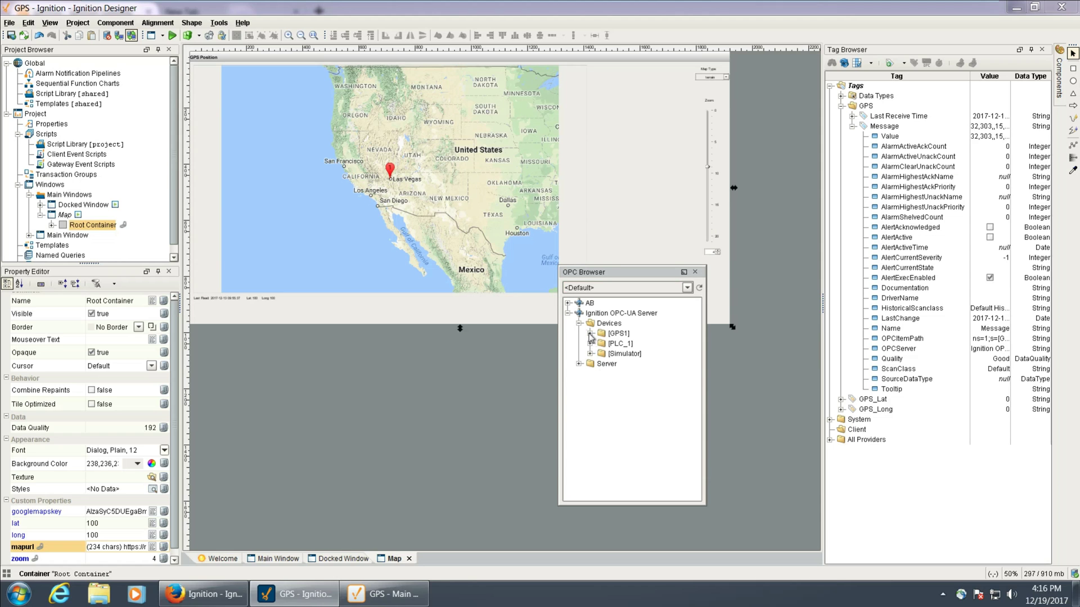
left_click(590, 333)
left_click(602, 343)
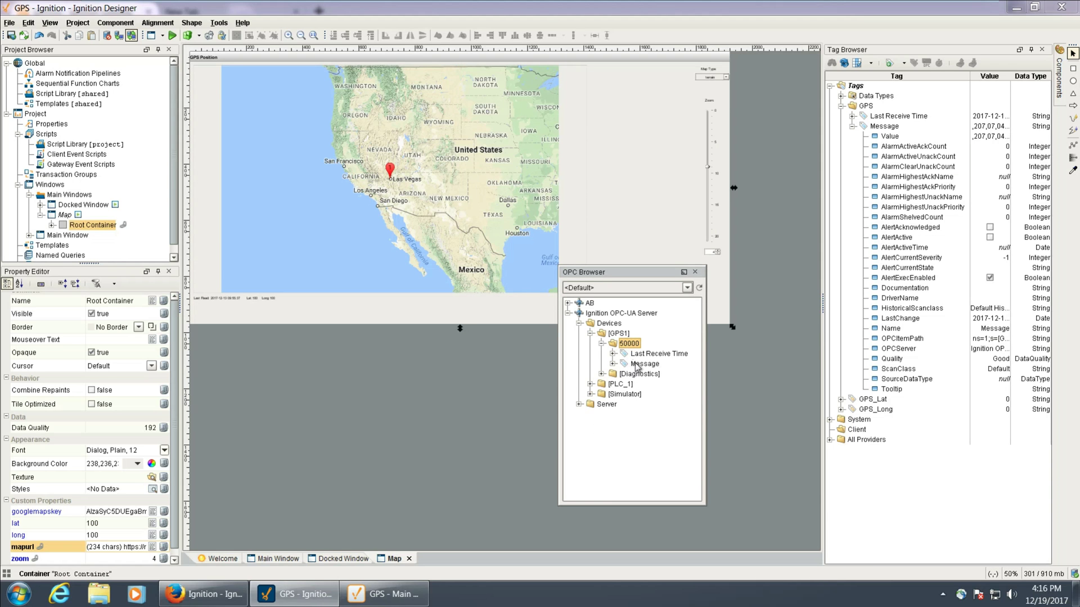
- Add the GPS1 device's 50000 folder from the OPC Browser to Tags, expand it and close the OPC Browser
left_click(653, 364)
left_click(629, 343)
left_click_drag(622, 343, 860, 90)
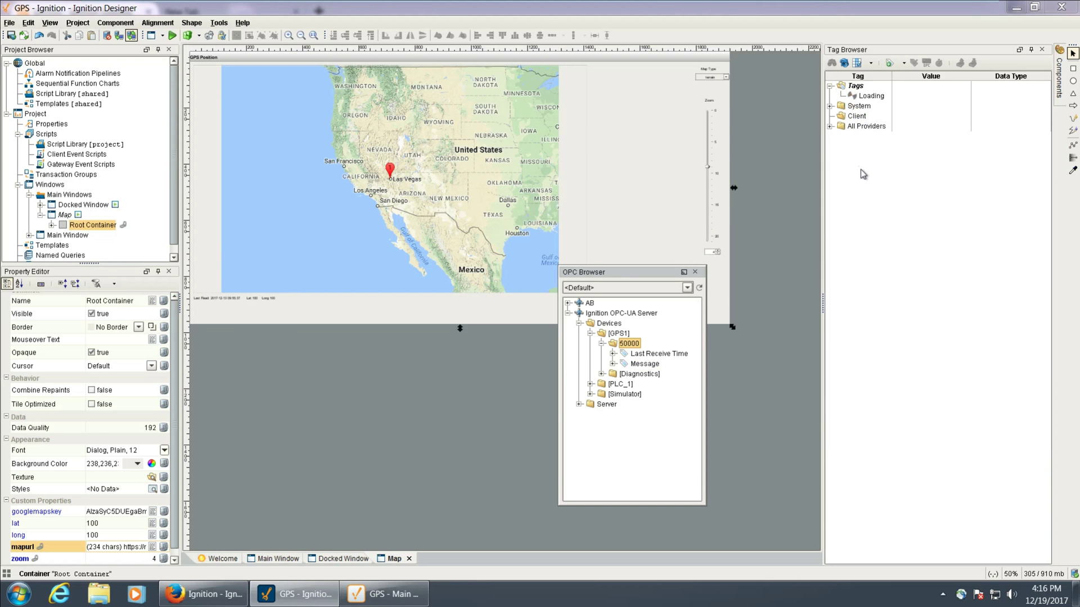
left_click(841, 105)
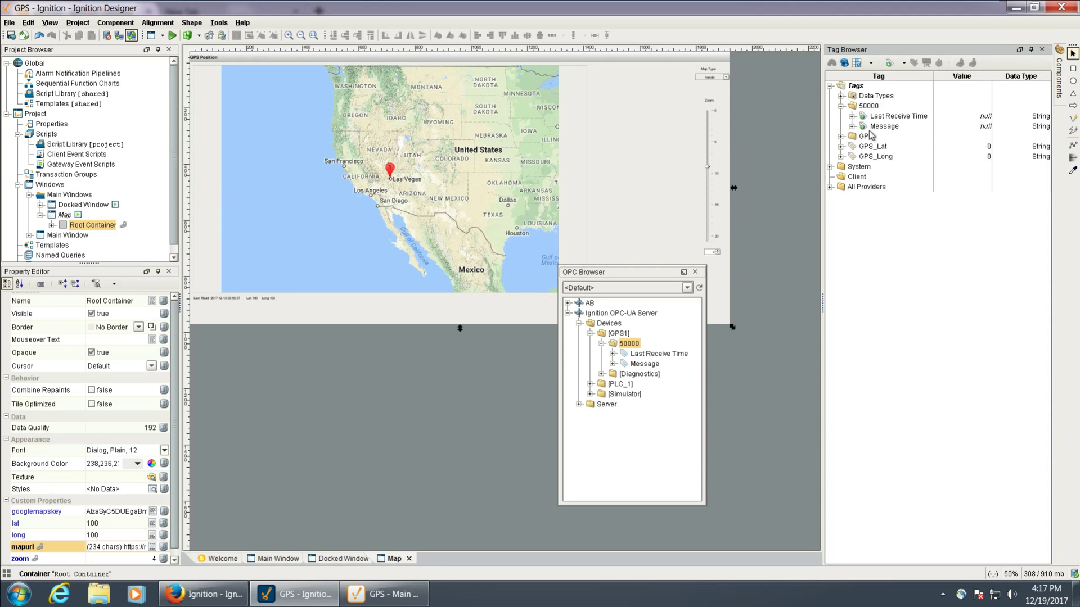
left_click(695, 271)
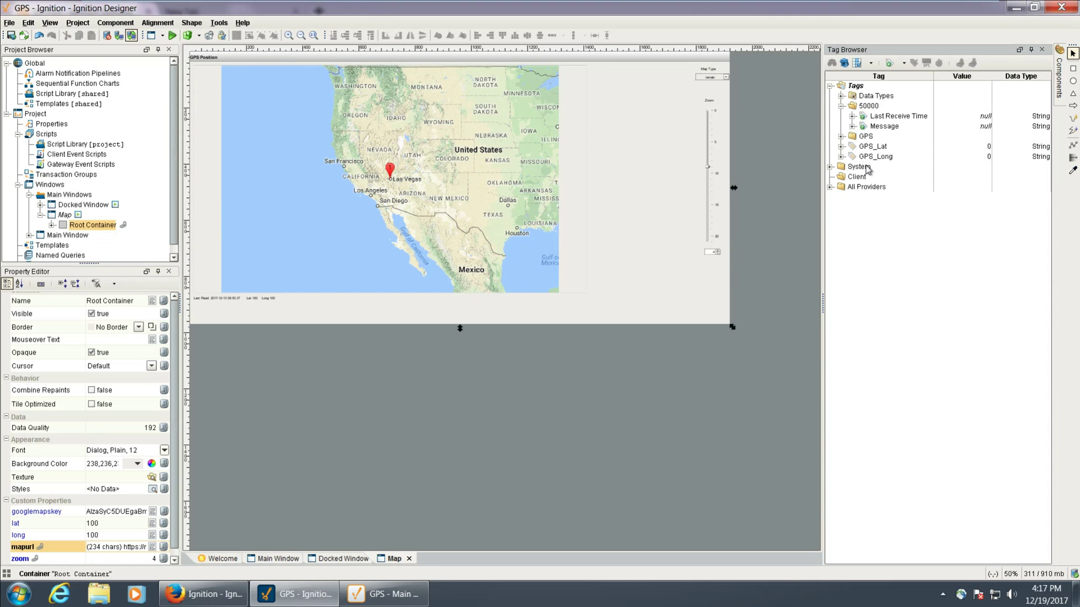
- Expand the GPS tag folder and open Main Window to examine the raw GPS message in its text area
left_click(841, 137)
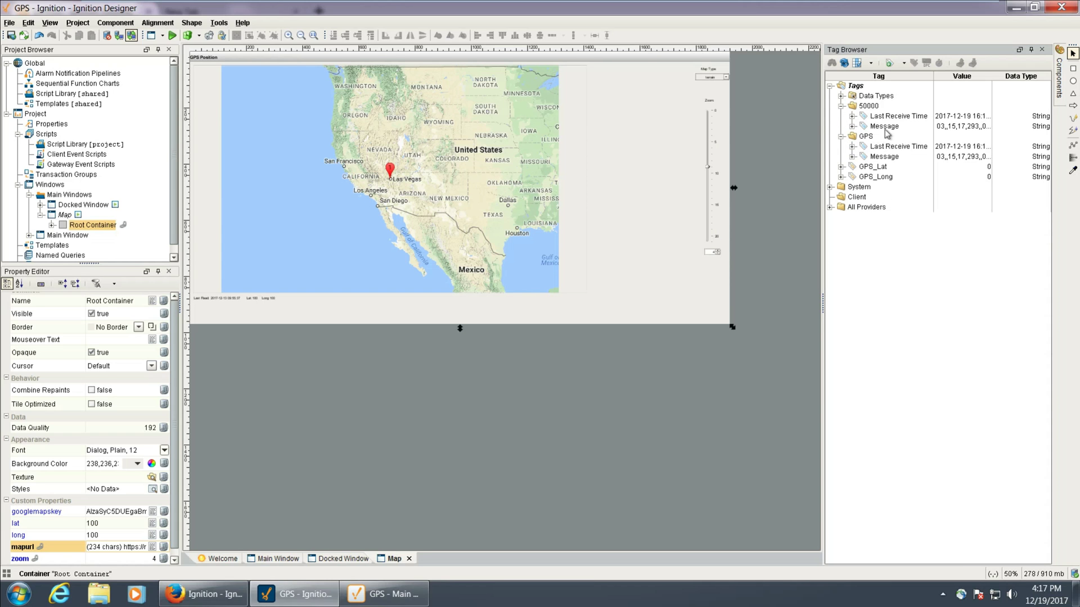
left_click(279, 560)
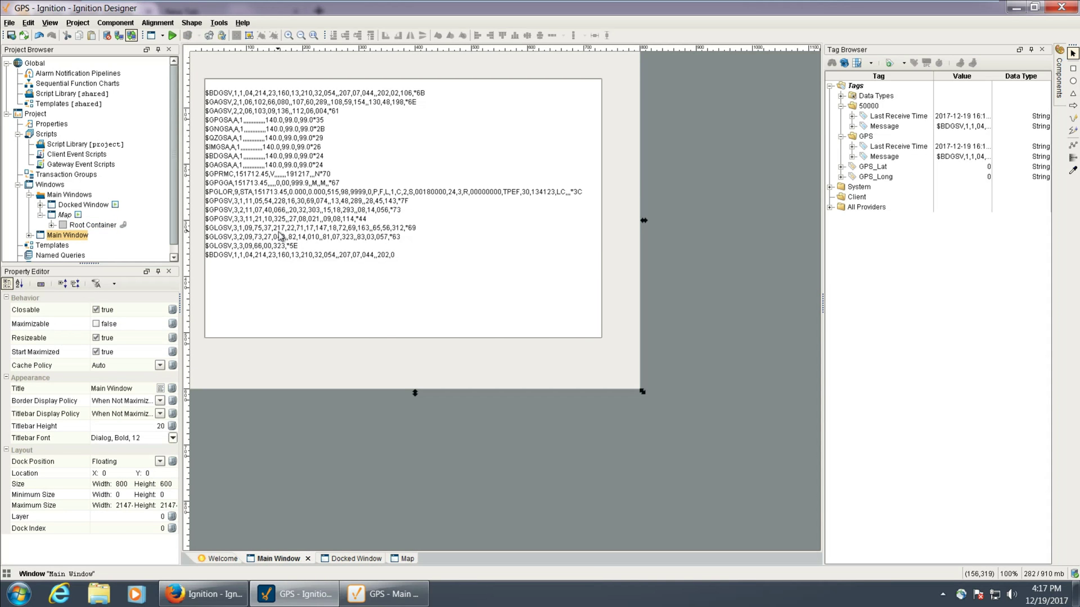
left_click(290, 159)
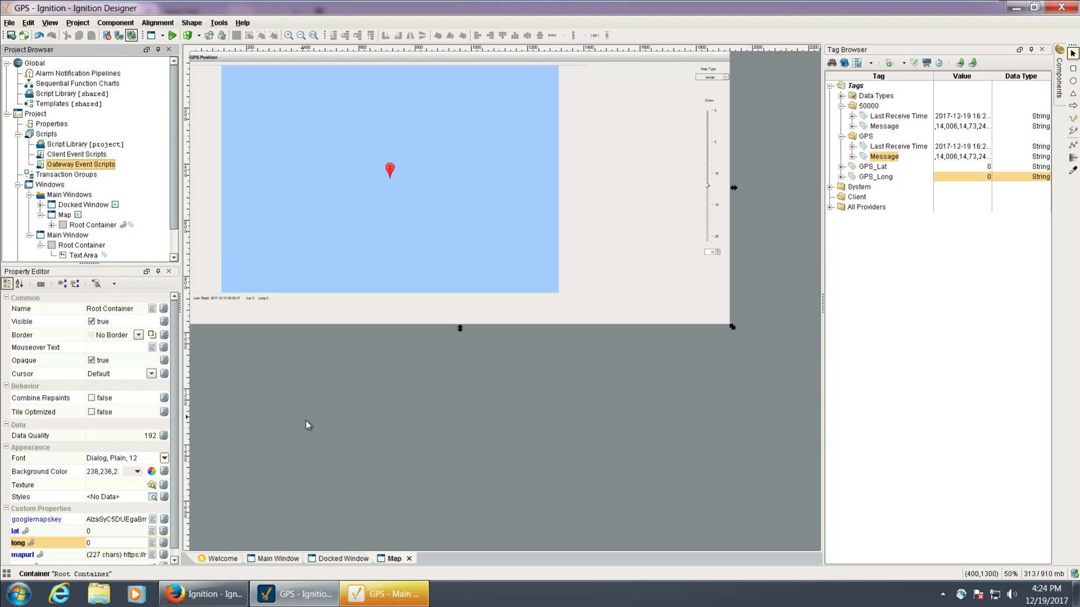
- Open the GPS Coordinates timer script in the Gateway Event Scripts and enlarge the window to read its code
double_click(101, 165)
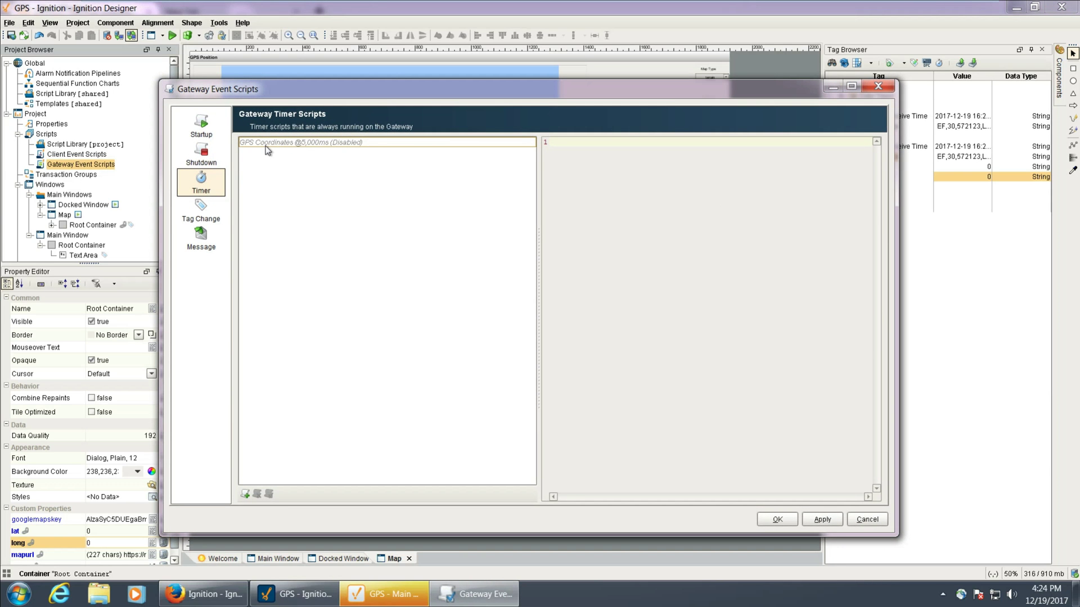
left_click(294, 142)
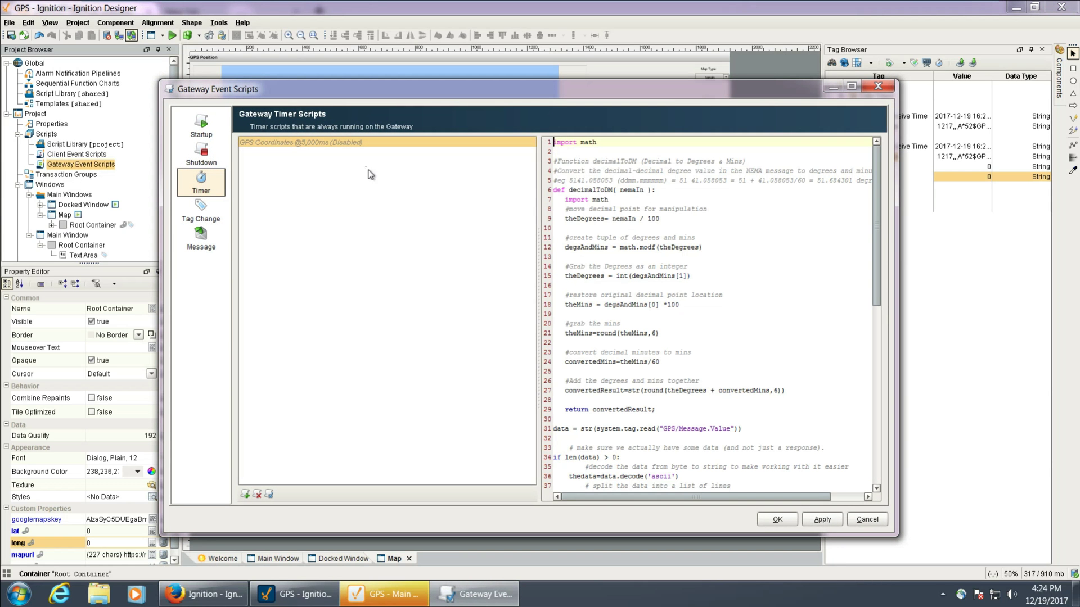
key("Return")
mouse_move(878, 255)
left_mouse_down()
mouse_move(877, 322)
mouse_move(876, 254)
left_mouse_up()
left_click_drag(709, 89, 659, 68)
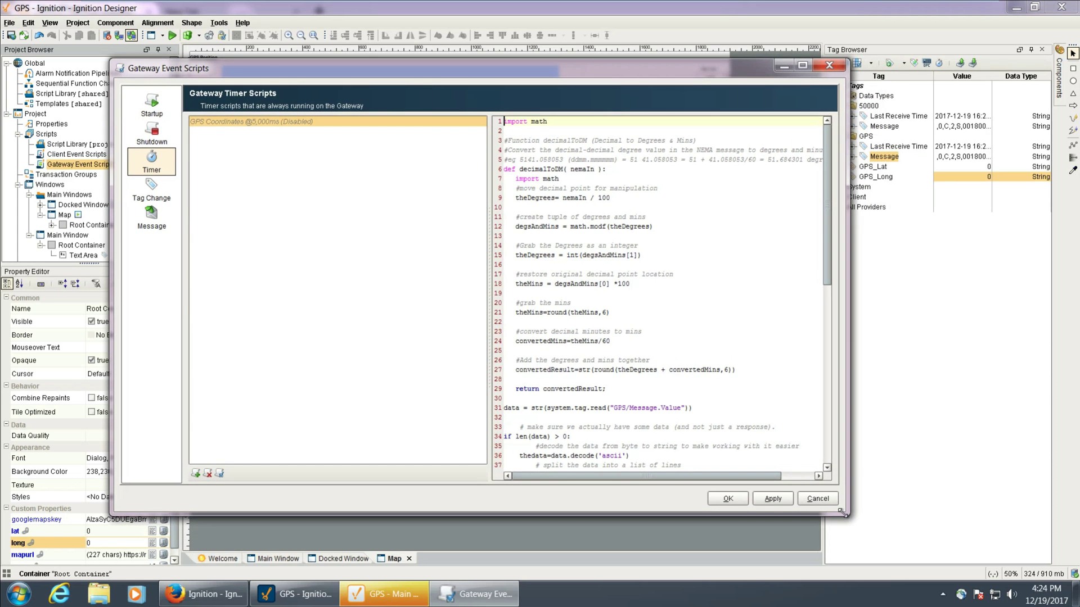
left_click_drag(841, 512, 1032, 548)
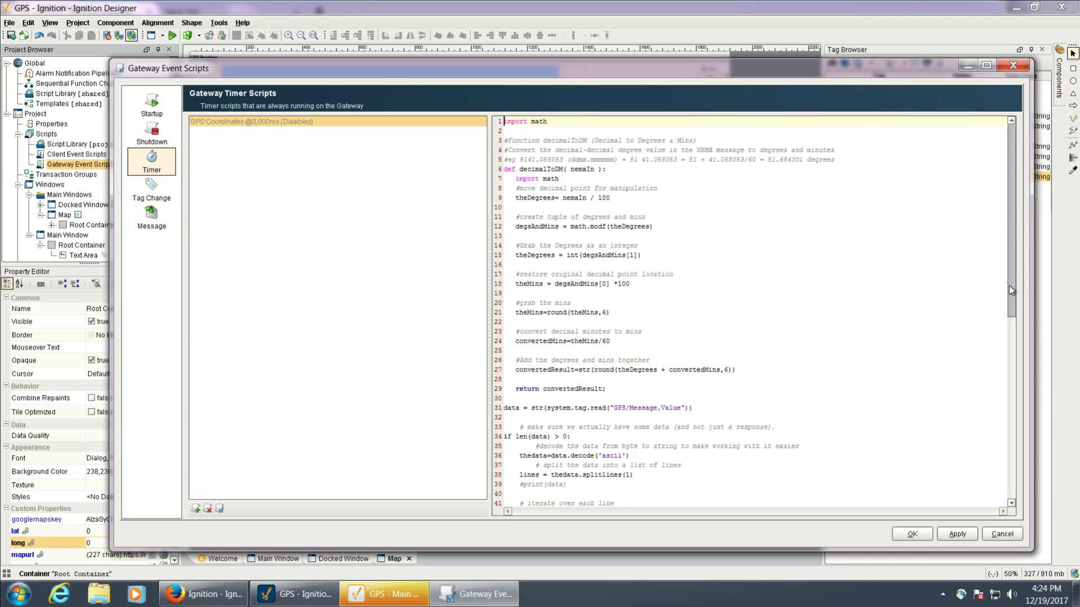
- Read through the GPS Coordinates script, from the decimalToDM function and $GPRMC check to the writes to GPS_Lat and GPS_Long
left_click_drag(1011, 290, 1046, 450)
scroll(741, 348, "up", 6)
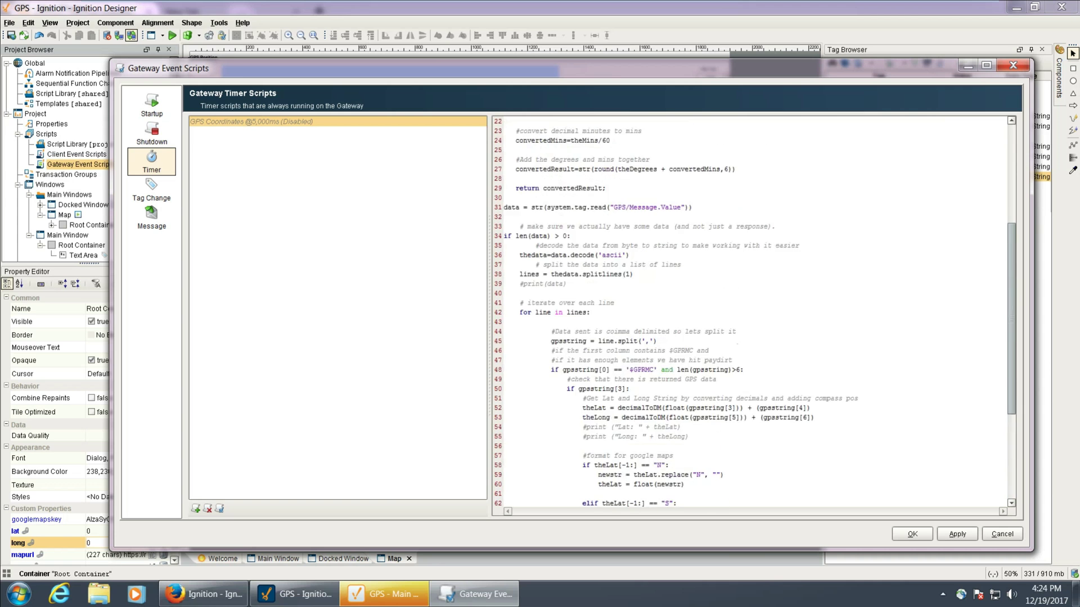
left_click_drag(1036, 366, 1035, 266)
scroll(578, 293, "down", 5)
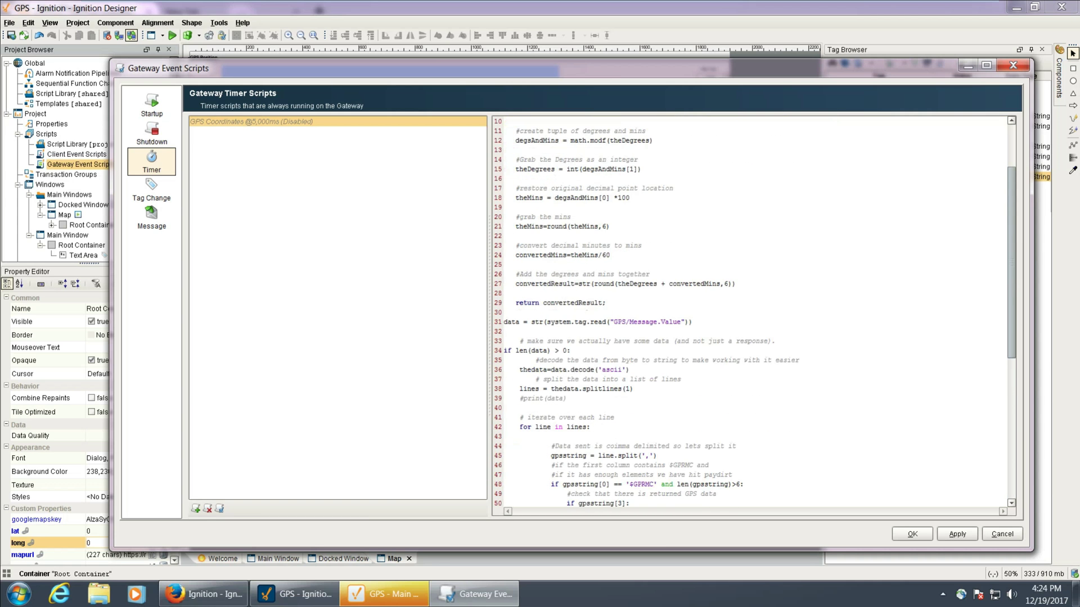
scroll(755, 313, "down", 2)
left_click(512, 235)
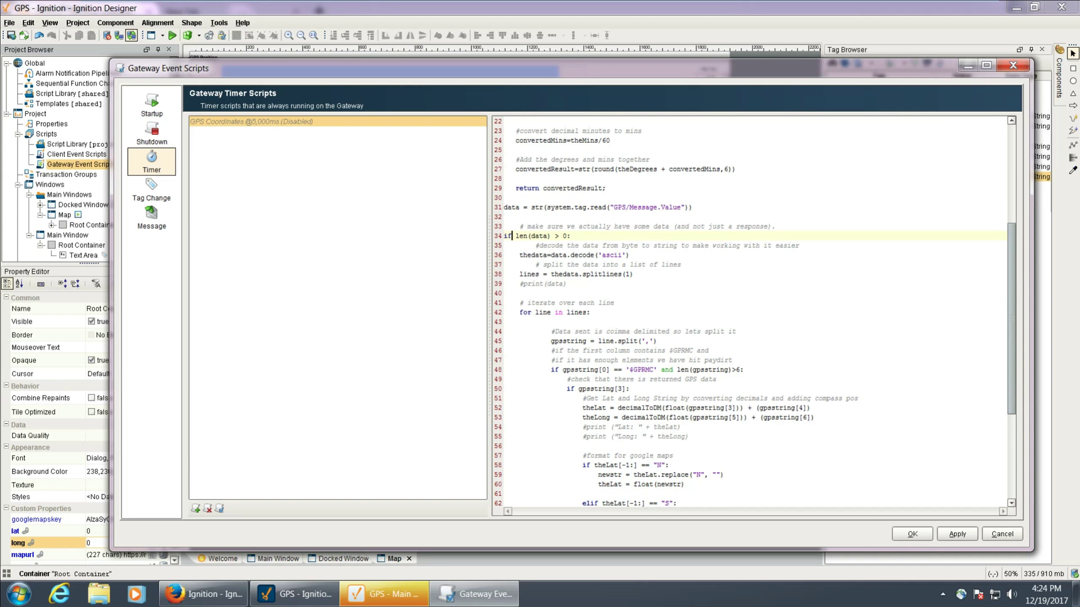
scroll(755, 313, "down", 2)
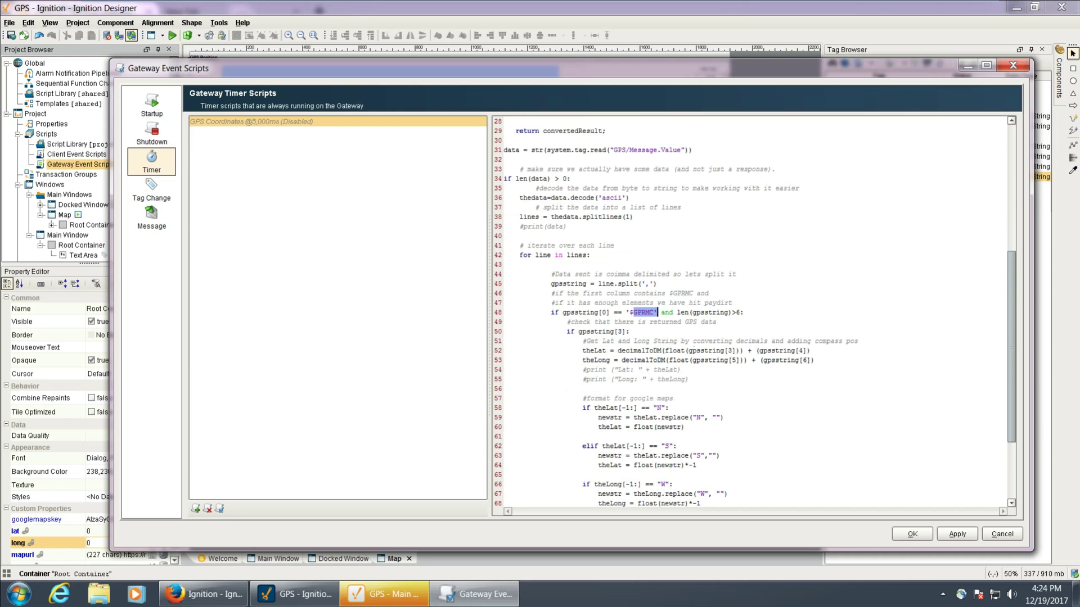
scroll(755, 313, "down", 4)
left_click(644, 272)
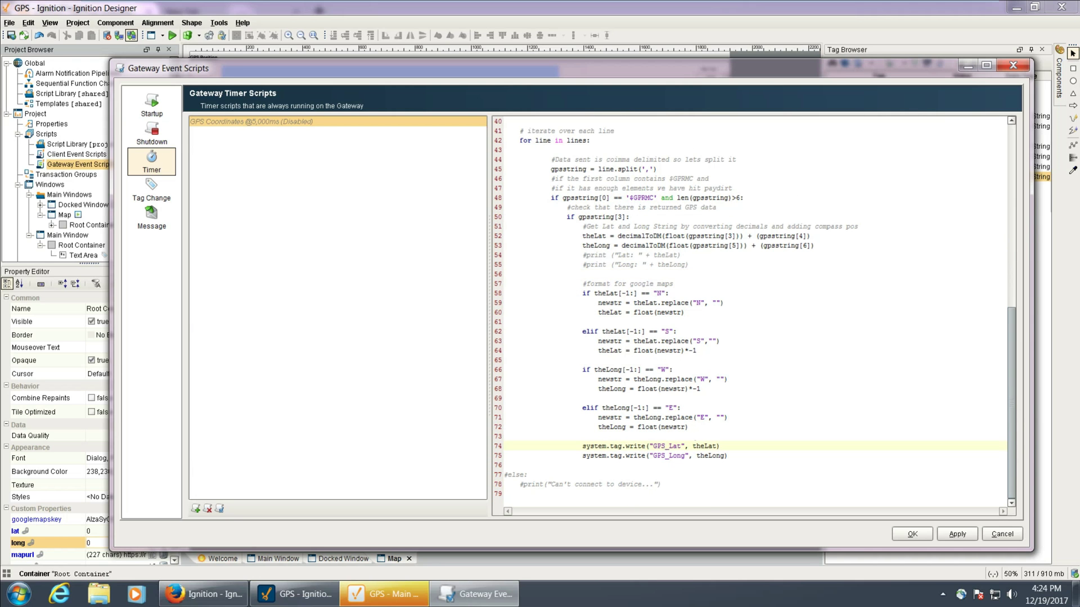
left_click_drag(582, 445, 669, 446)
left_click(669, 446)
- Review the script line that reads the GPS/Message.Value tag and the message parsing code that follows it
scroll(663, 455, "up", 9)
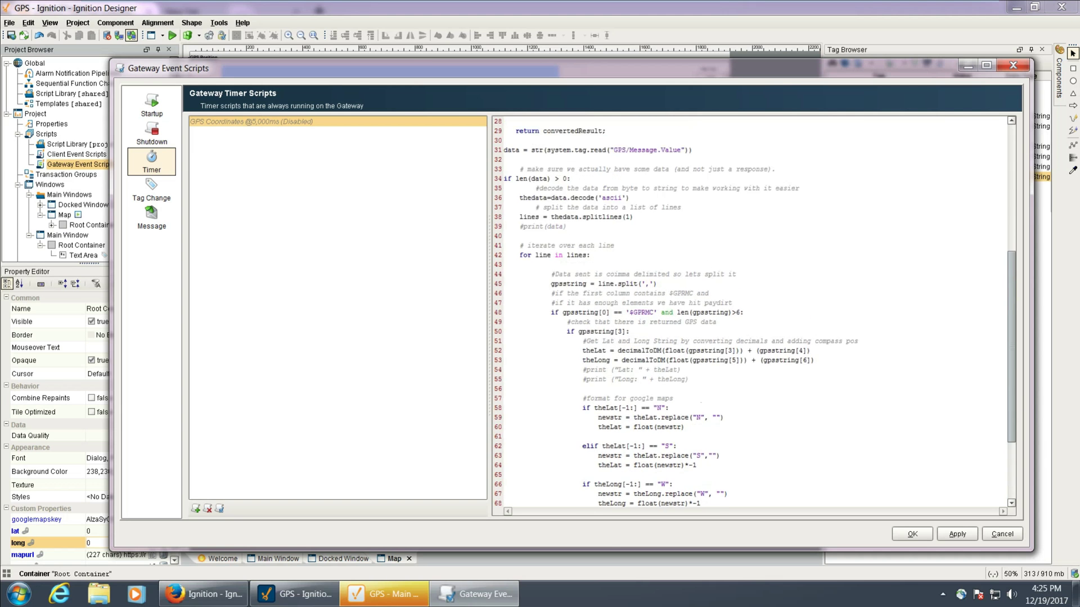
left_click_drag(613, 293, 648, 293)
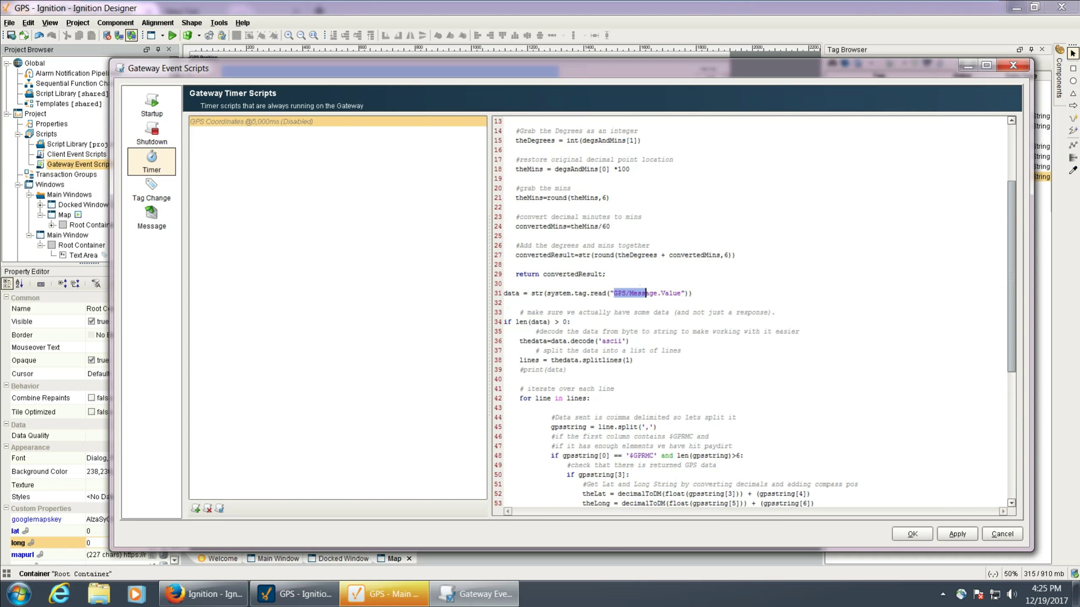
left_click(646, 293)
left_click(505, 303)
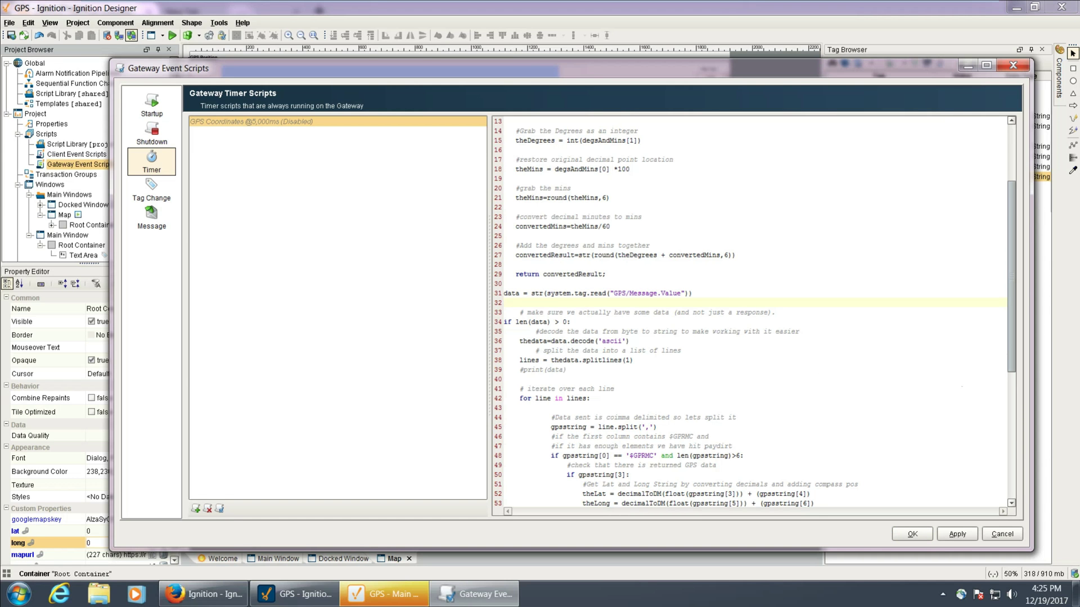
scroll(818, 460, "down", 5)
- Enable the GPS Coordinates timer script in its timer settings and accept the Gateway Event Scripts changes
left_click(956, 534)
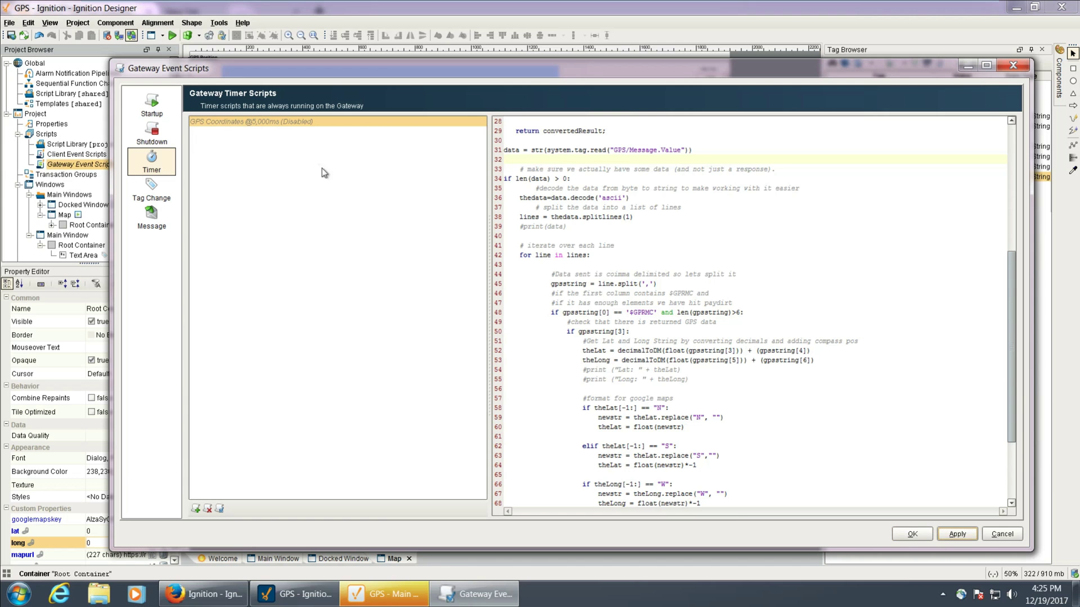
double_click(247, 122)
left_click(614, 306)
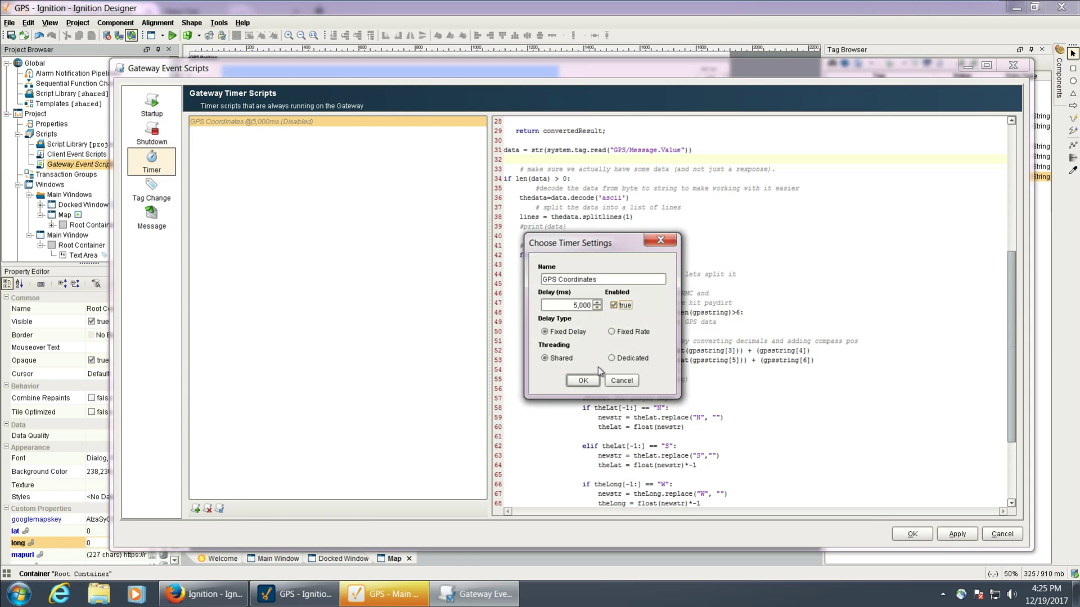
left_click(582, 380)
left_click(912, 534)
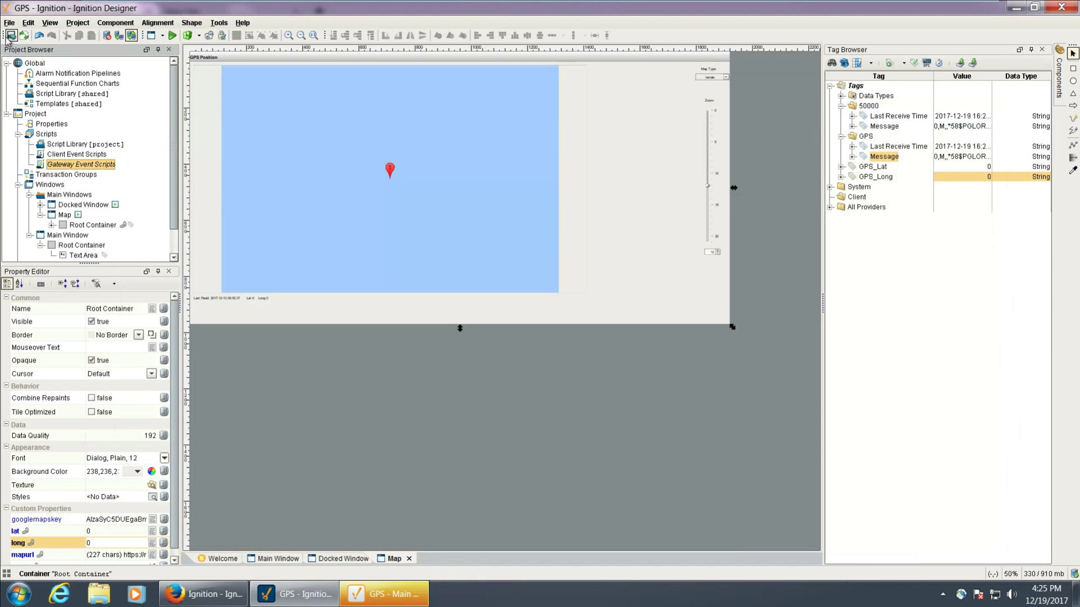
- Save the project, then check the GPS_Lat tag and the Map root container's lat, long and mapurl custom properties
left_click(9, 36)
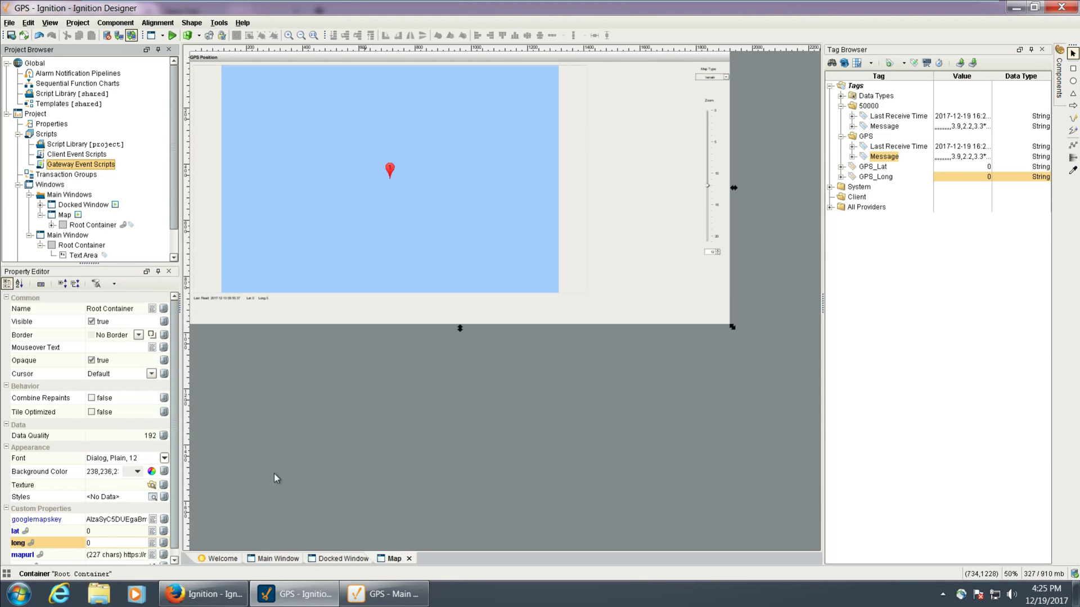
left_click(916, 167)
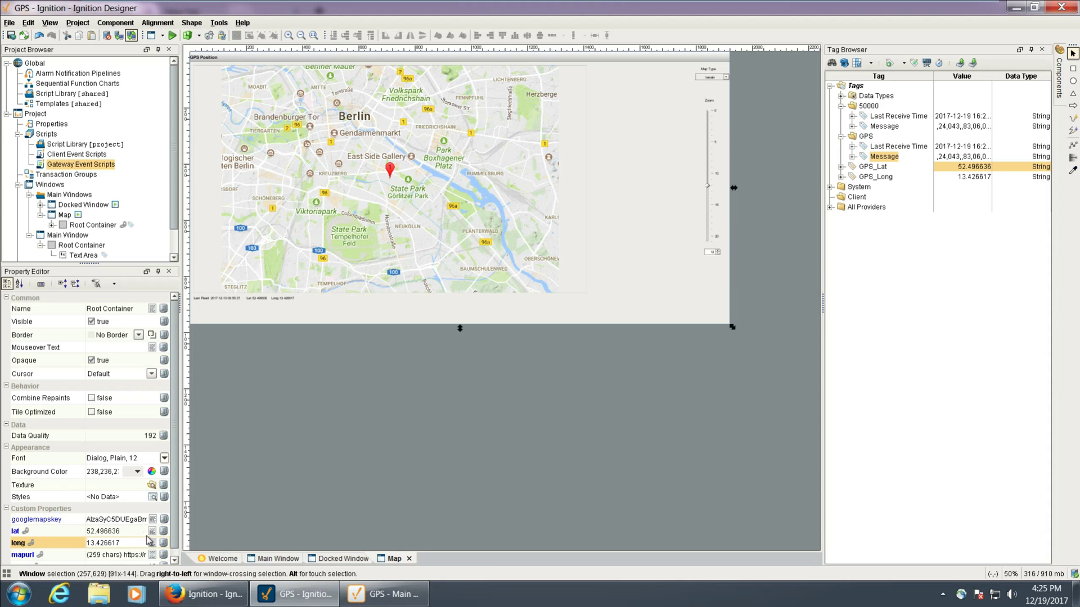
scroll(149, 545, "down", 1)
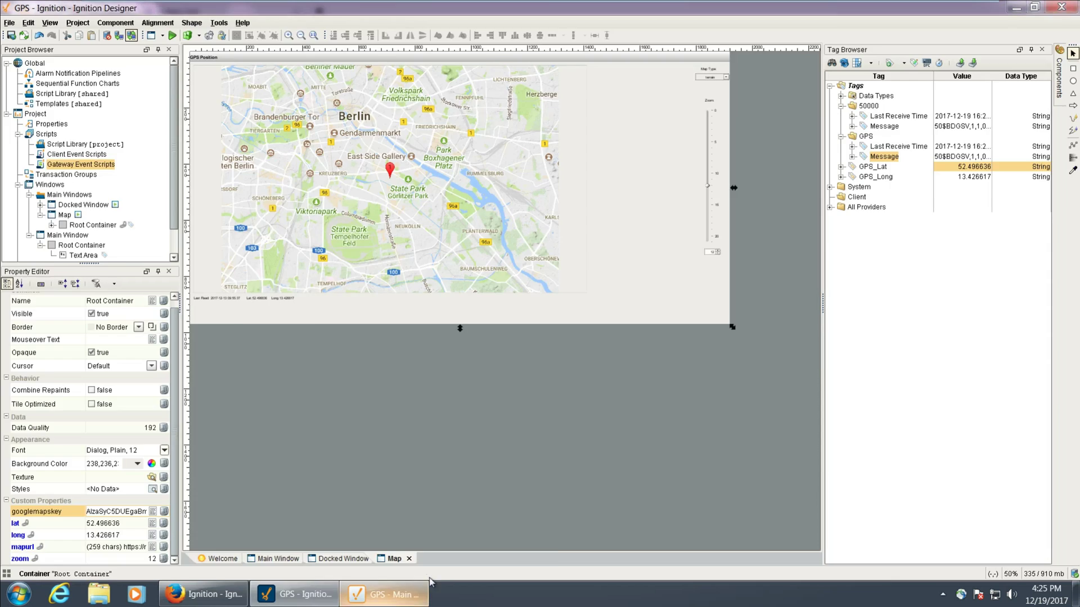
- Switch to the running GPS client window, set the map zoom to 7 and the map type to roadmap
left_click(388, 594)
left_click(1035, 237)
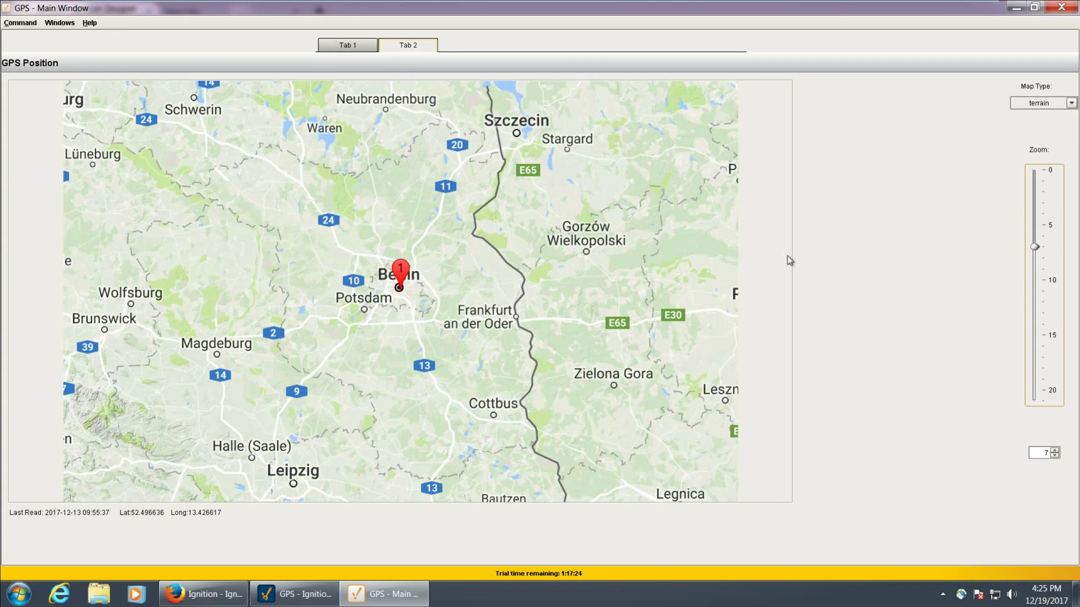
left_click(1055, 105)
left_click(1050, 117)
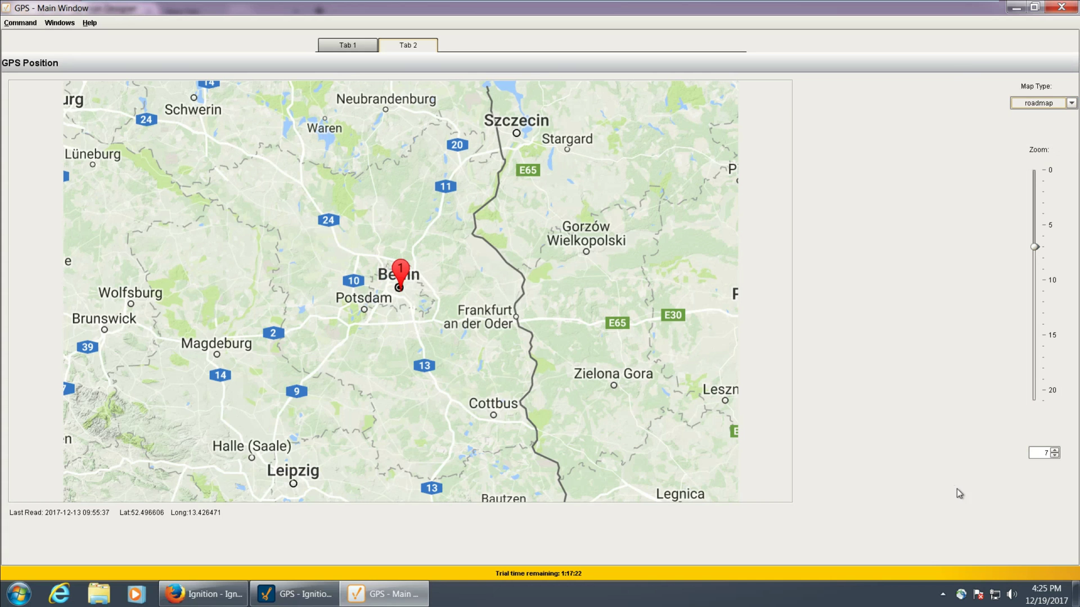